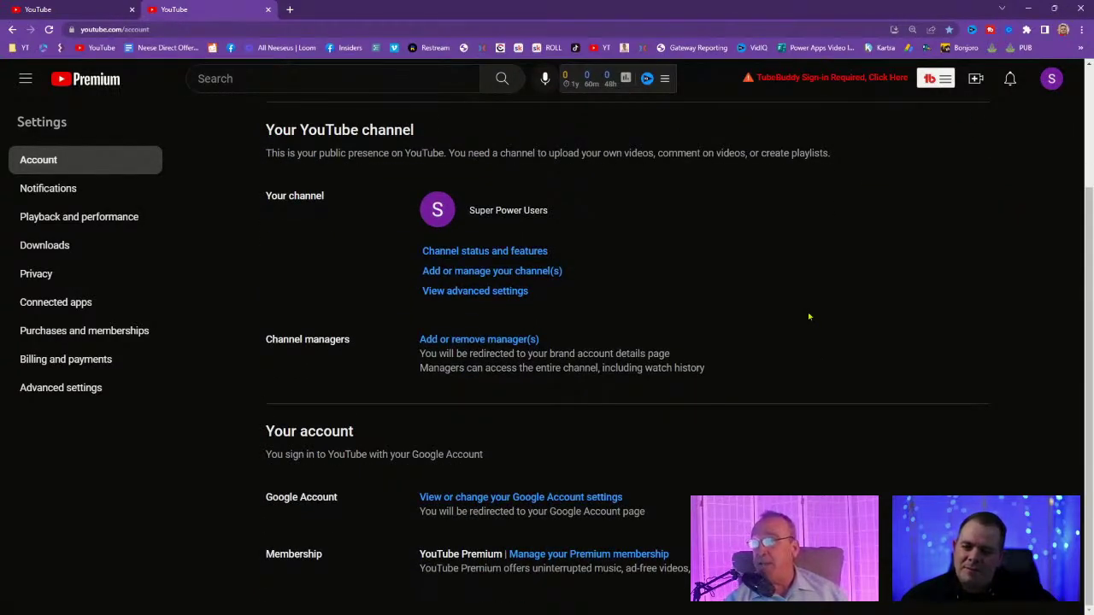
scroll(812, 312, up, 2)
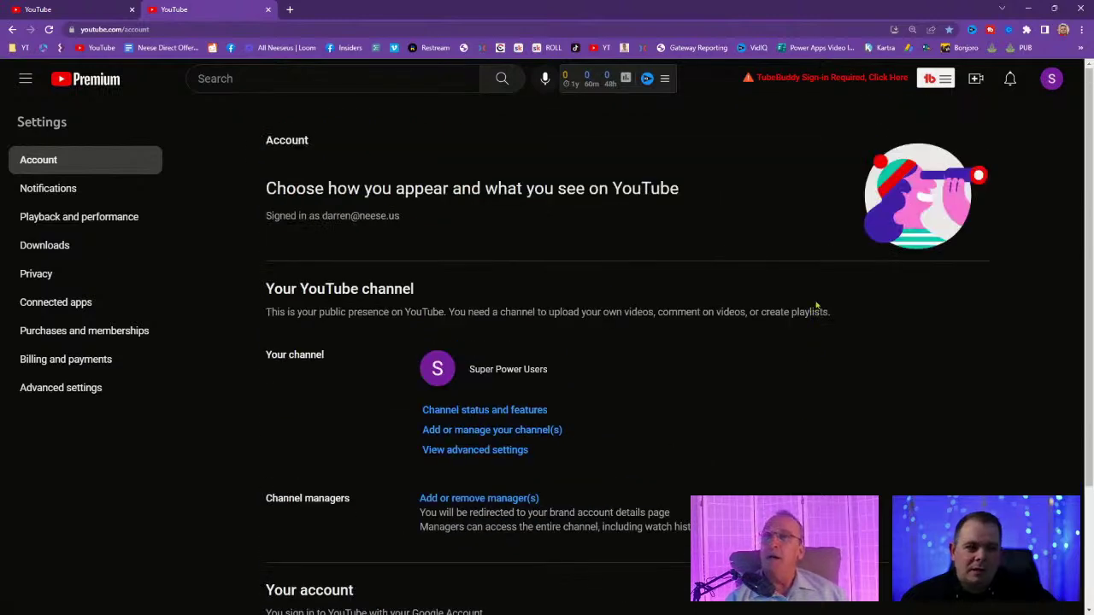
scroll(799, 359, down, 2)
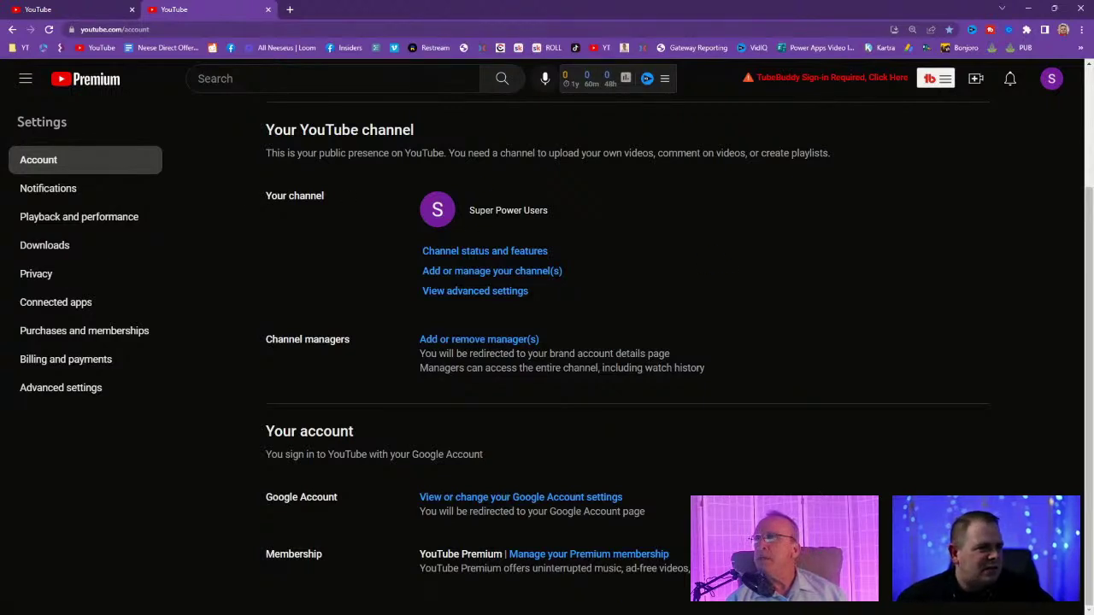
click(74, 169)
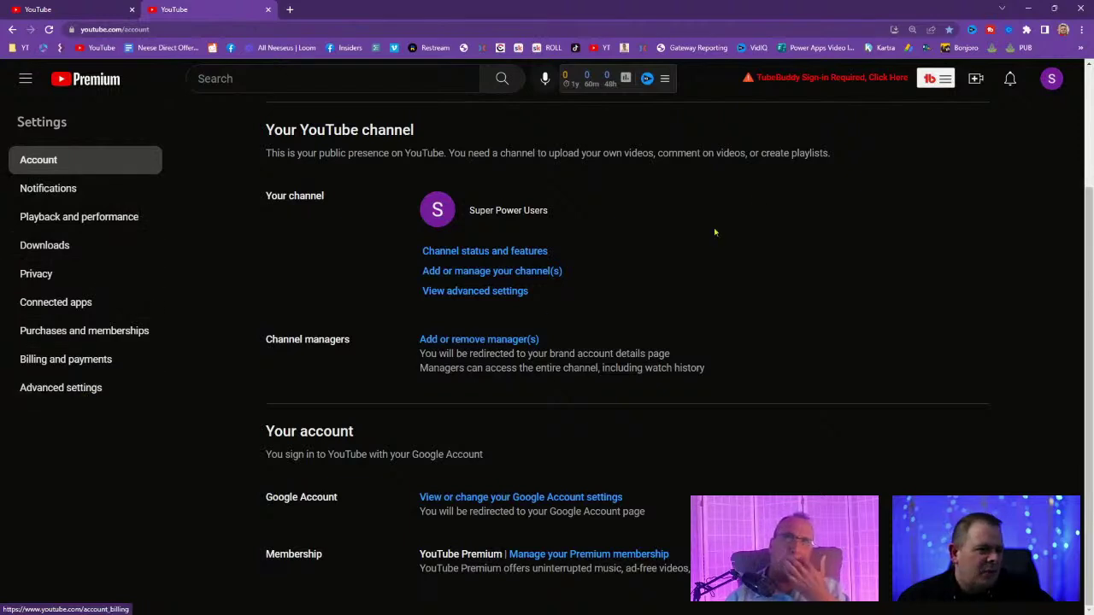
Return from the account settings to the Super Power Users channel page and open the channel's videos in YouTube Studio.
click(12, 29)
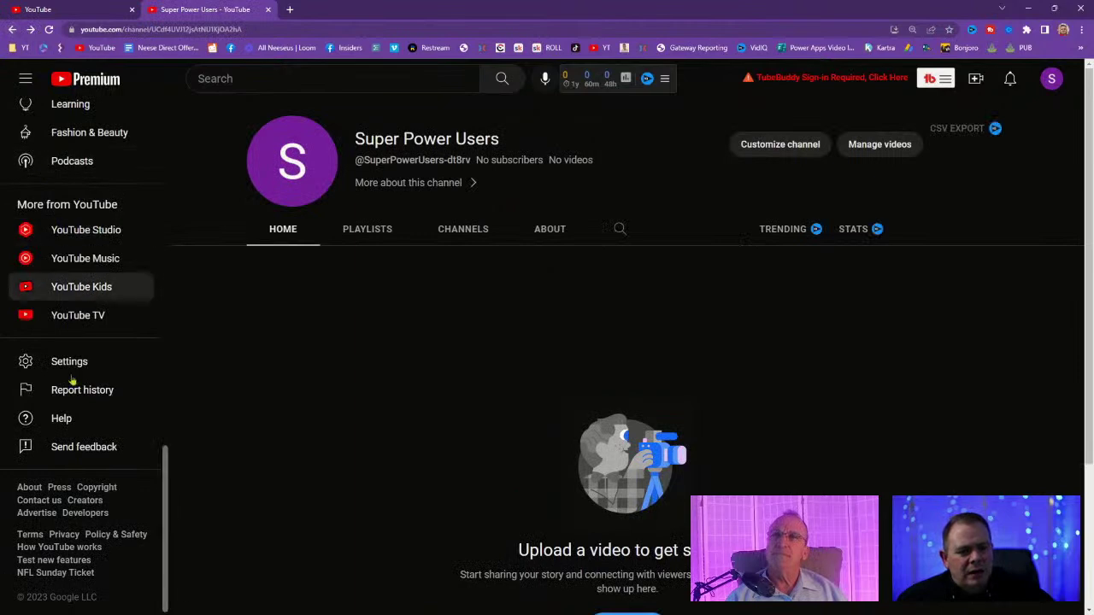
scroll(97, 420, up, 5)
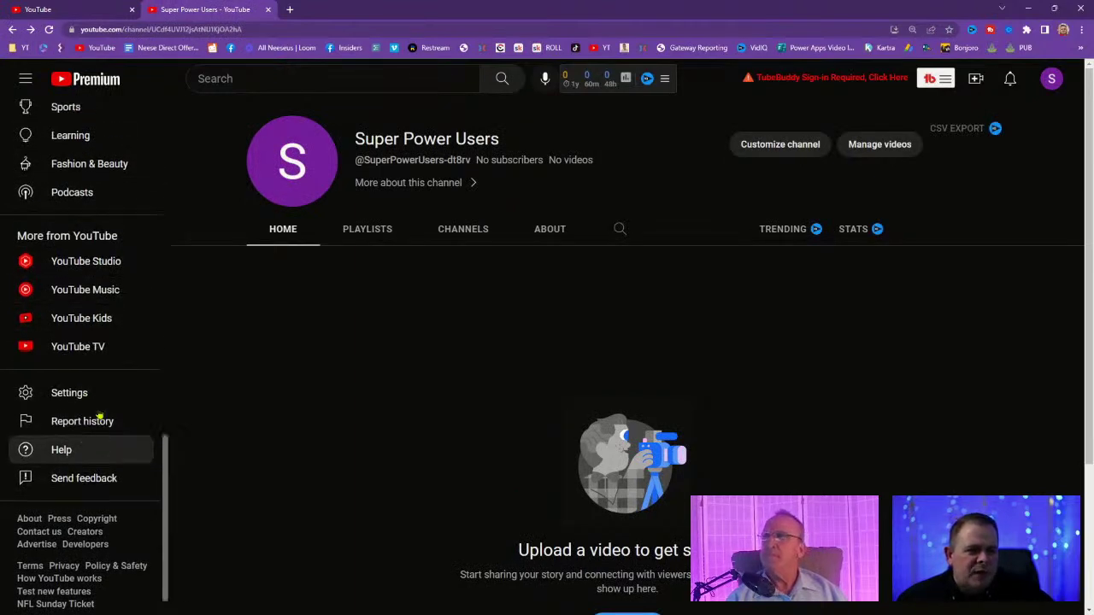
scroll(104, 407, up, 5)
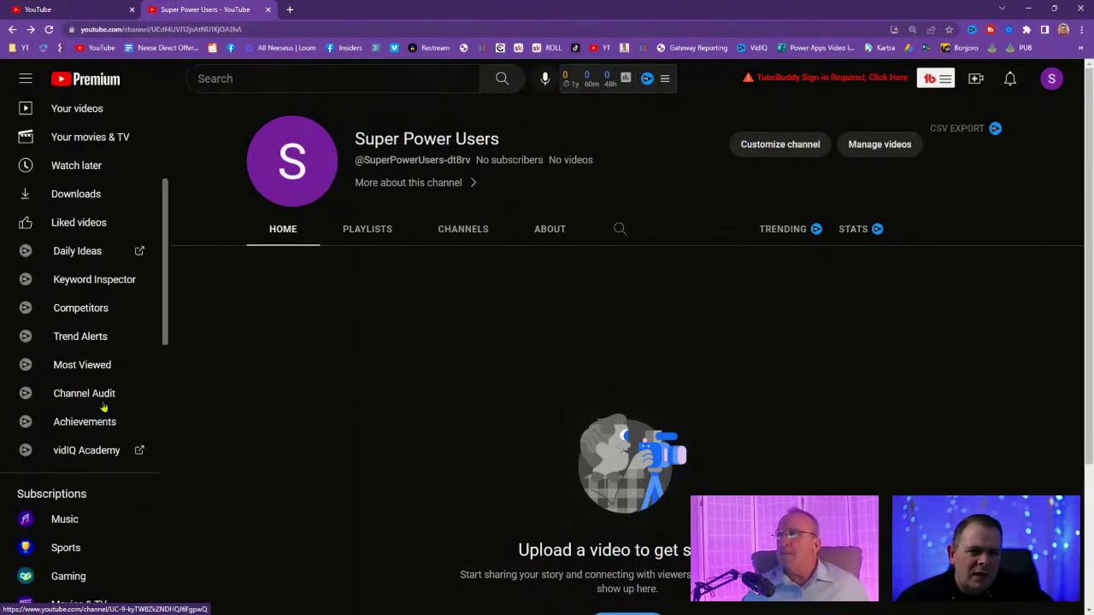
scroll(114, 363, up, 3)
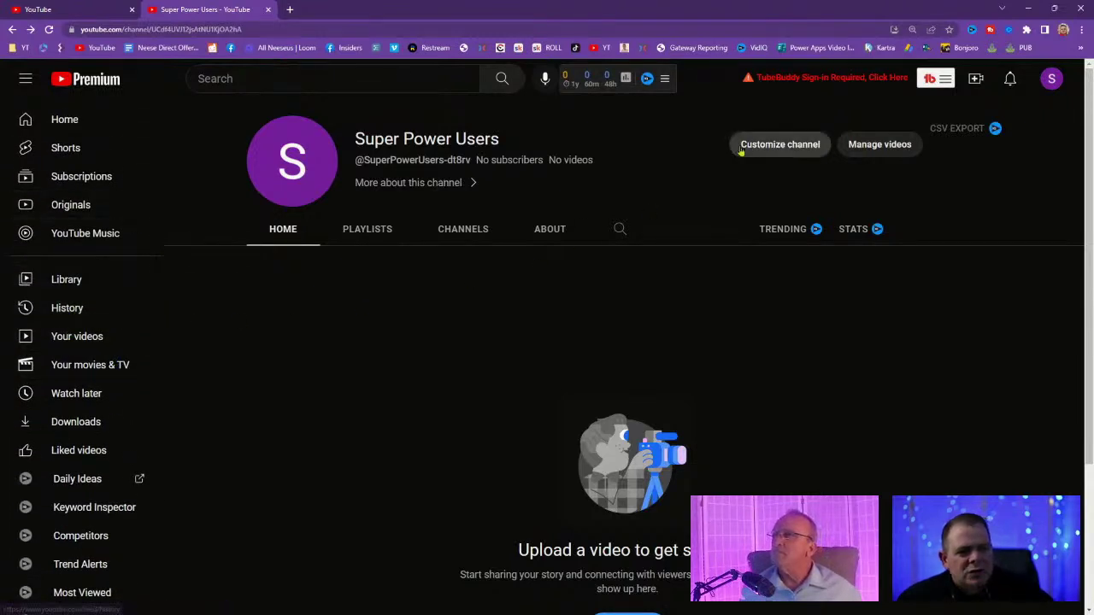
click(24, 86)
click(23, 85)
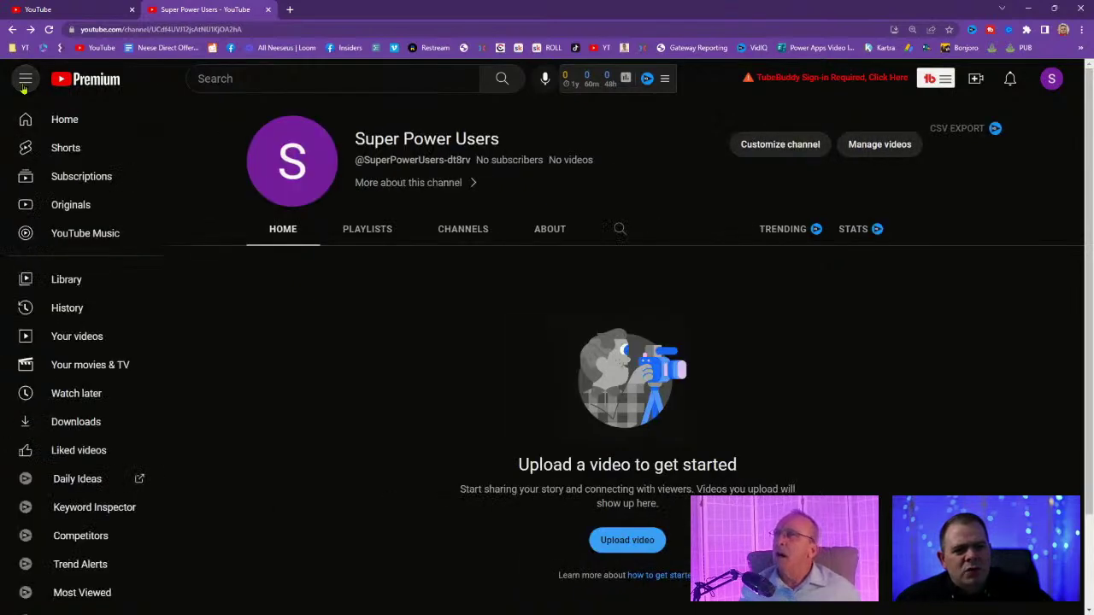
click(82, 338)
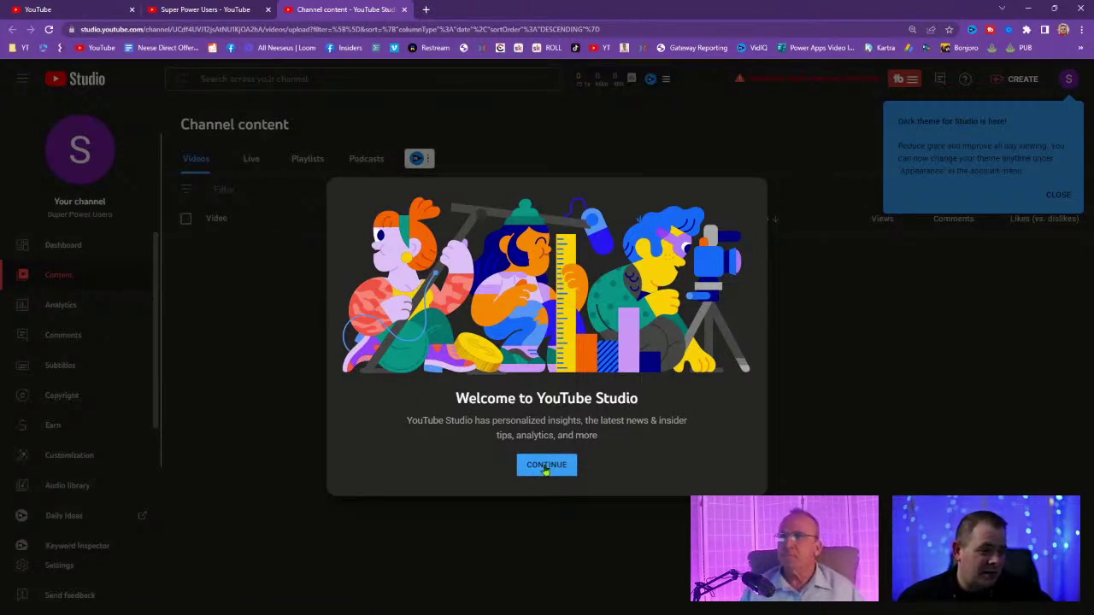
Dismiss the Studio welcome and dark theme notices and open the channel customization settings, closing the playlists notice there.
click(548, 466)
click(1058, 195)
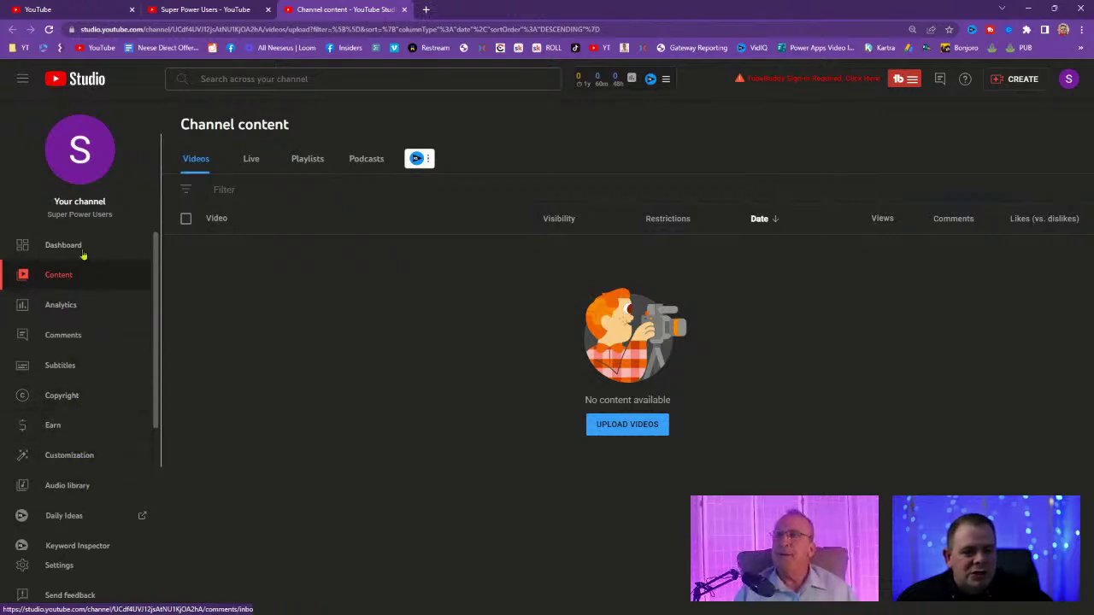
click(80, 457)
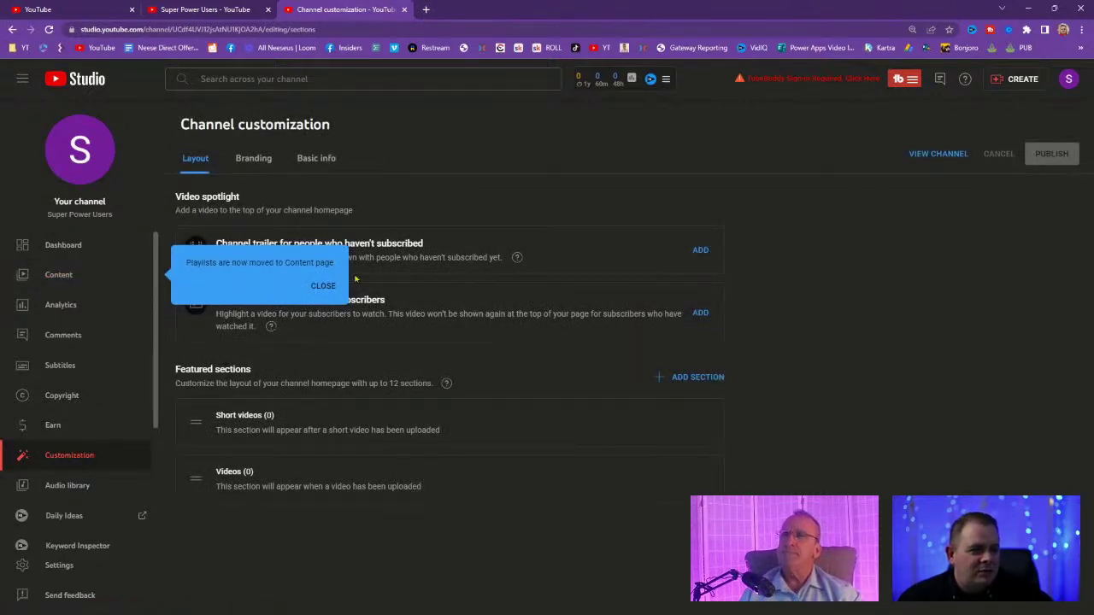
click(323, 289)
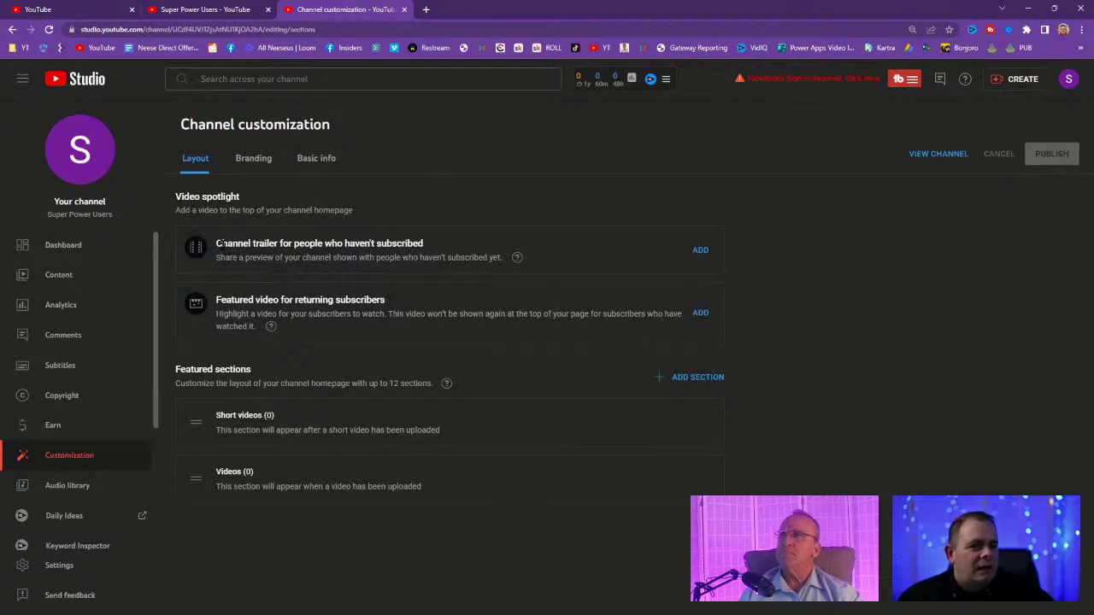
Review the layout's channel trailer option for non-subscribers and the branding options for profile picture, banner image and video watermark.
drag(425, 246, 227, 245)
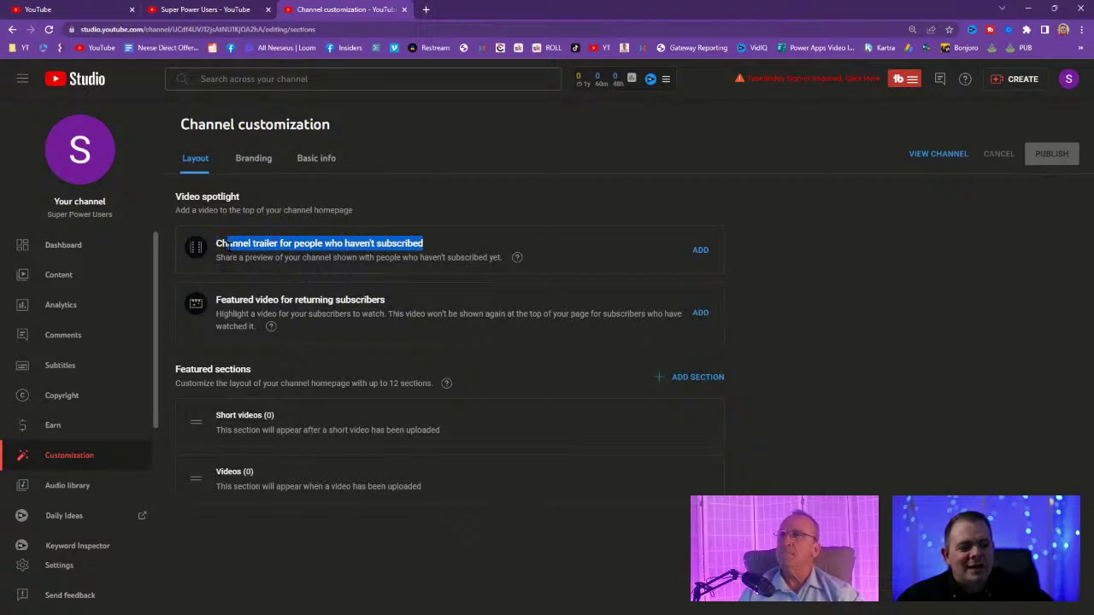
click(228, 247)
drag(431, 243, 282, 245)
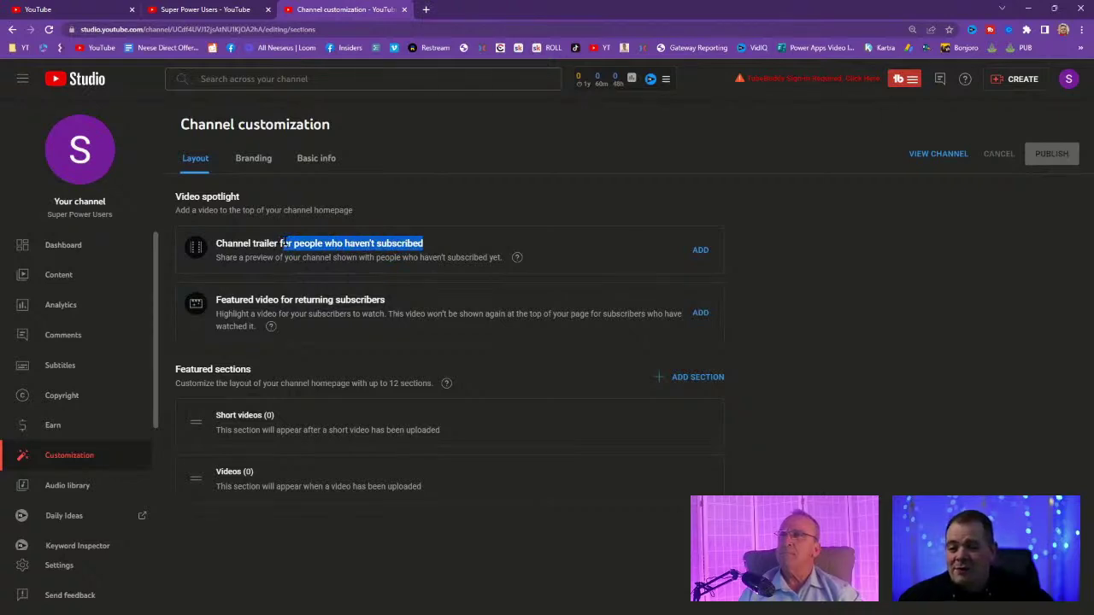
click(554, 240)
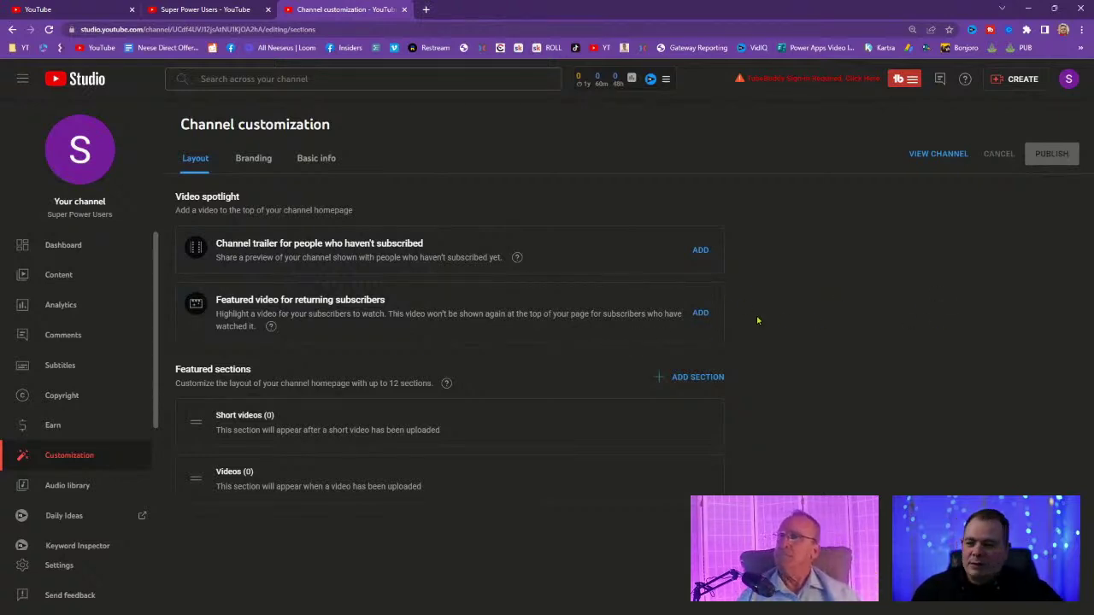
click(262, 161)
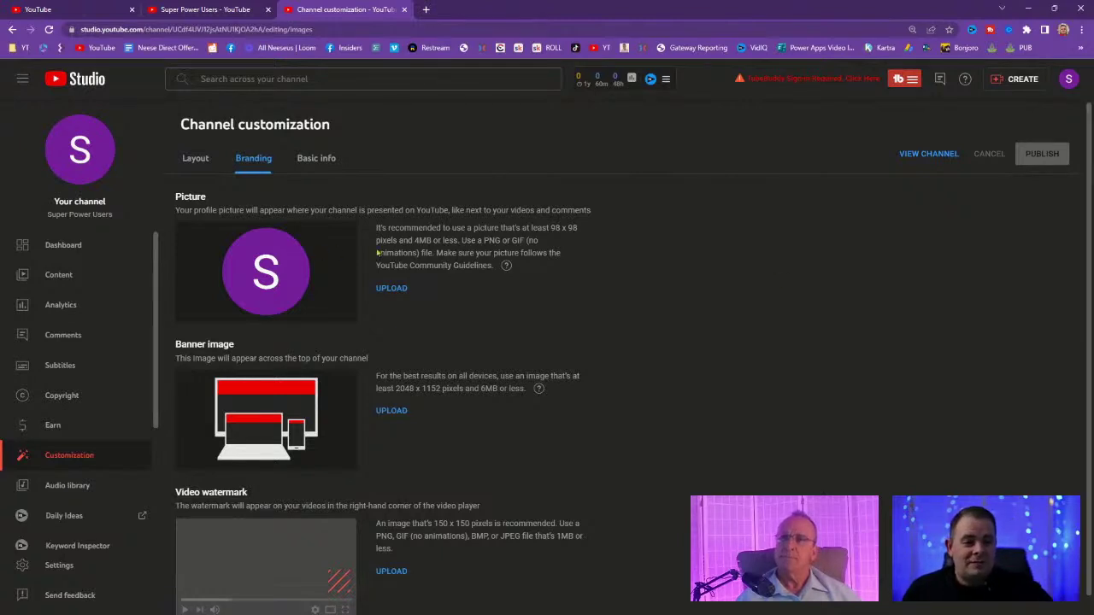
scroll(883, 438, down, 1)
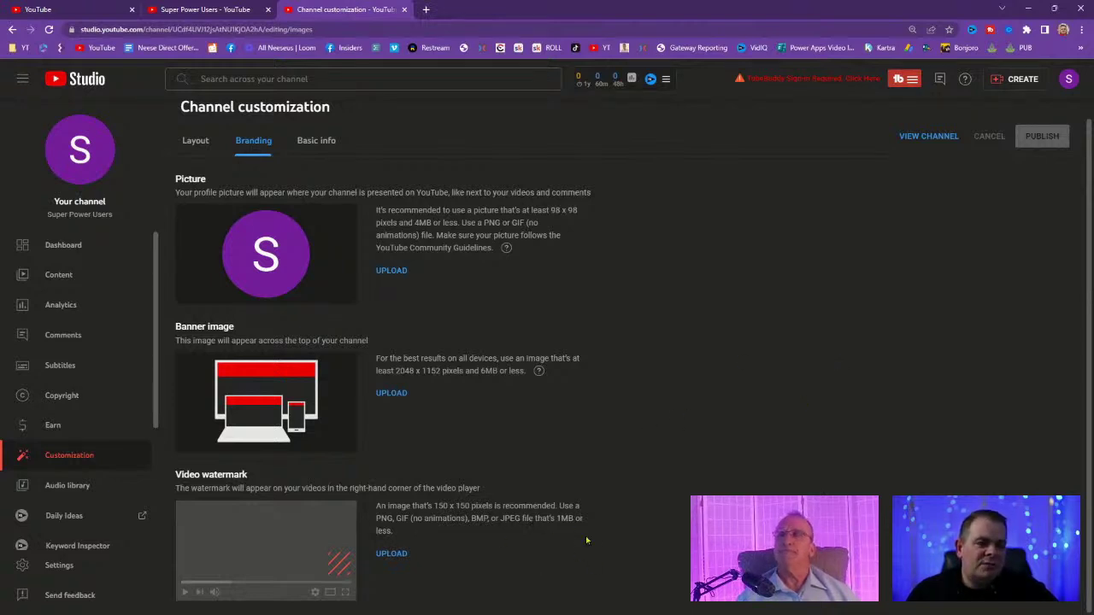
Examine the channel's basic info settings, covering name, handle, description, channel URL, links and contact info.
click(326, 145)
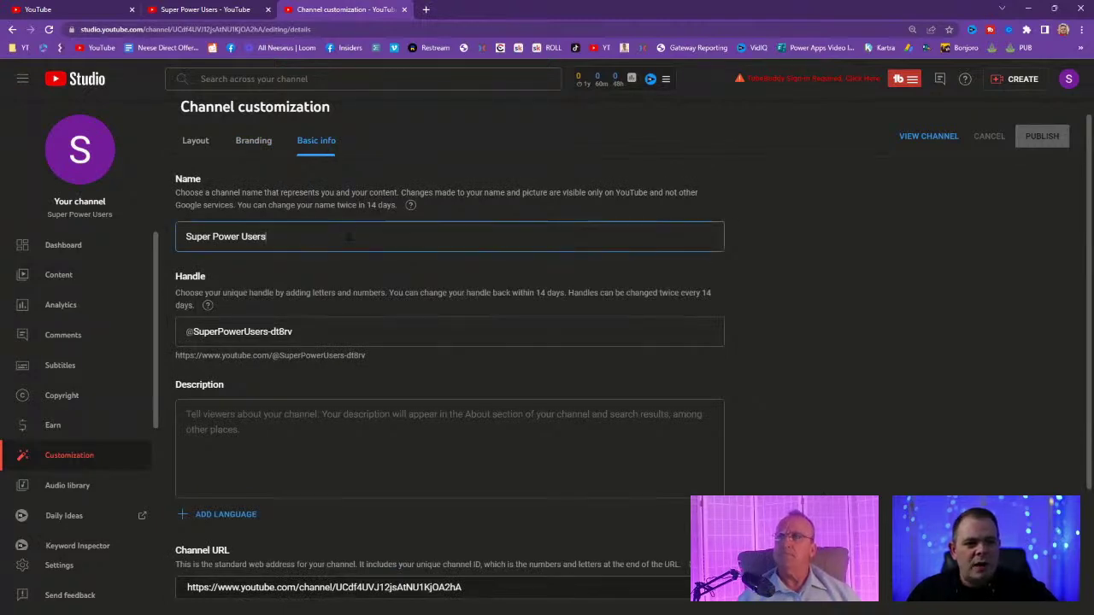
drag(351, 237, 152, 242)
click(399, 232)
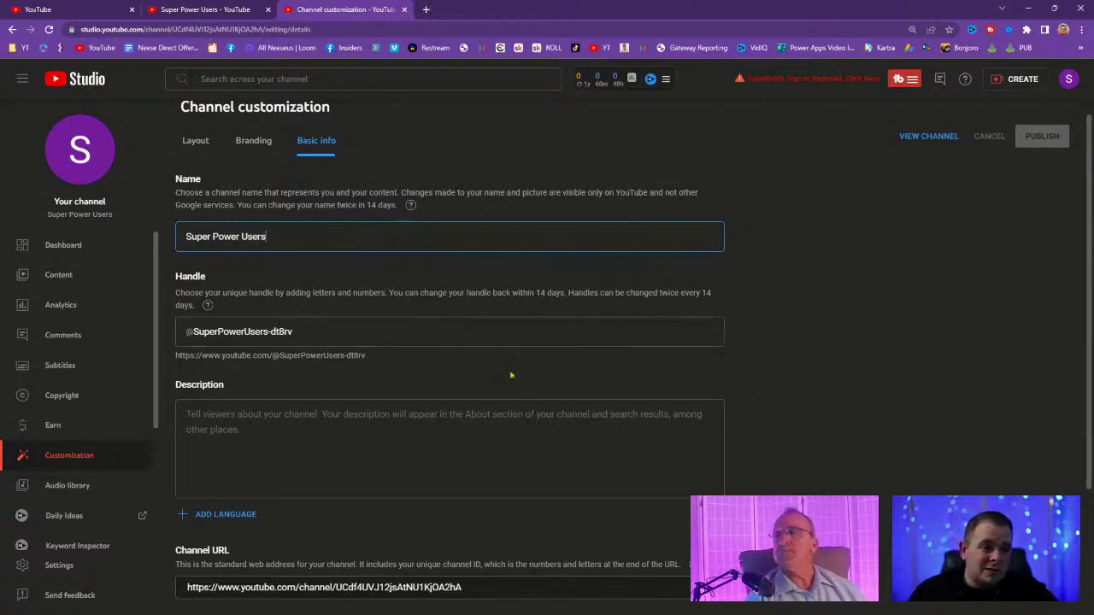
drag(299, 331, 198, 326)
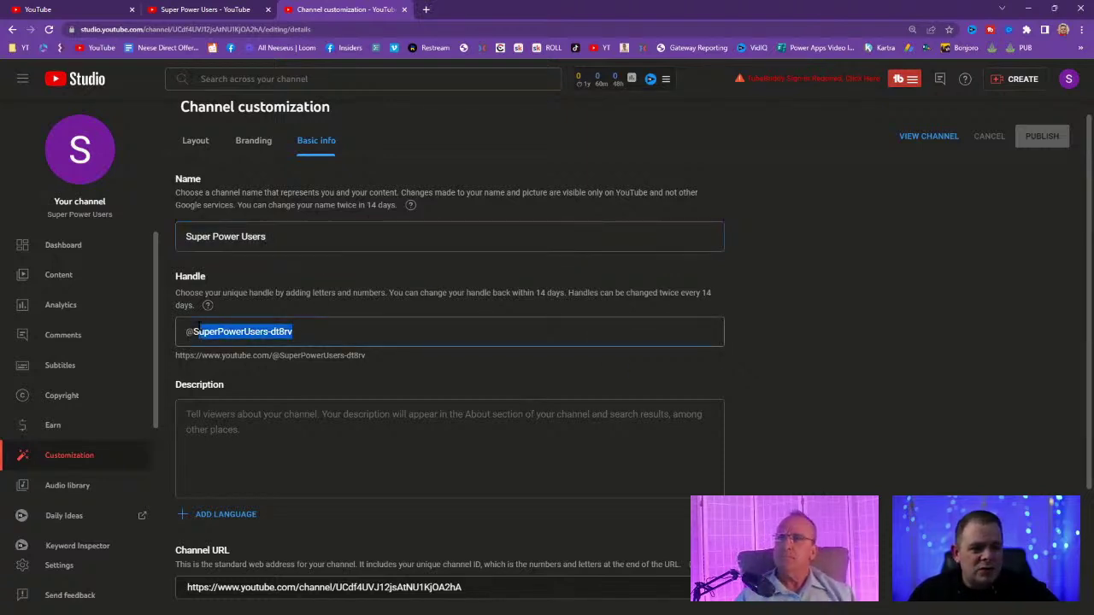
click(194, 333)
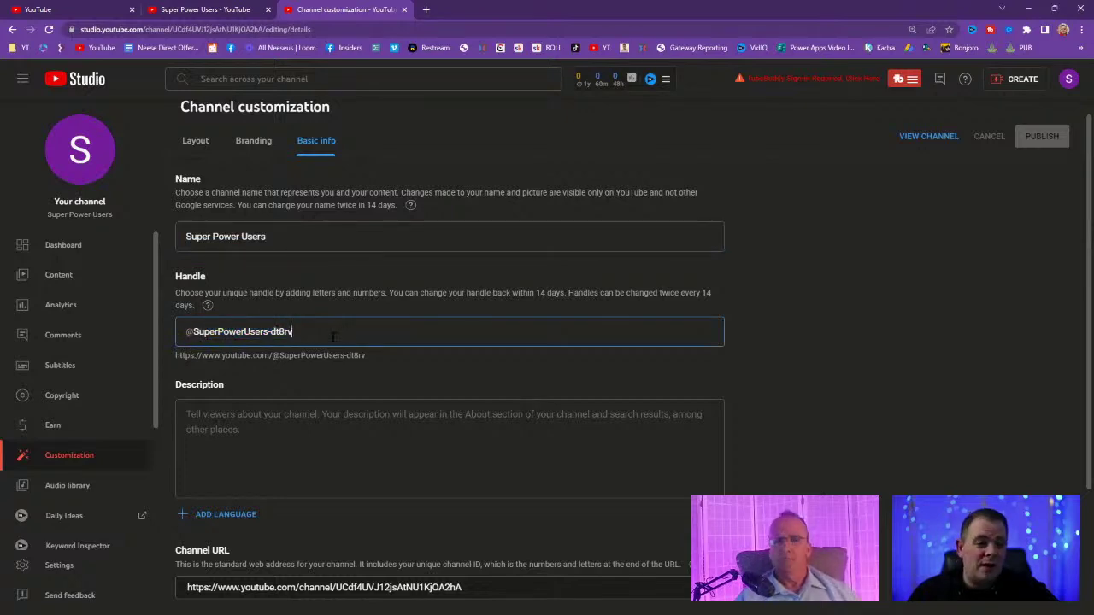
drag(196, 335, 306, 334)
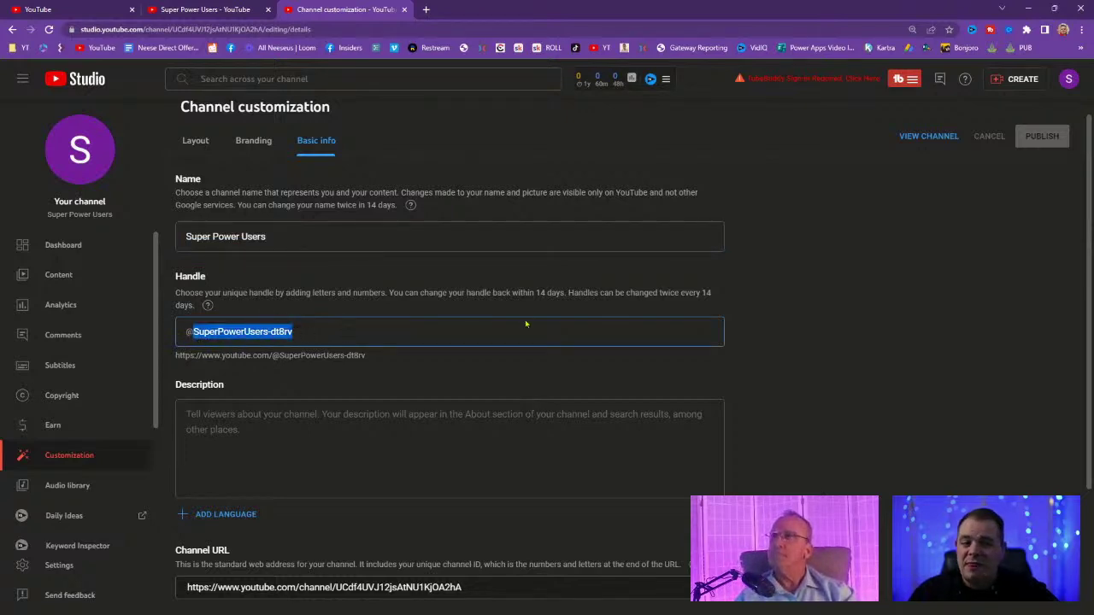
scroll(540, 311, down, 3)
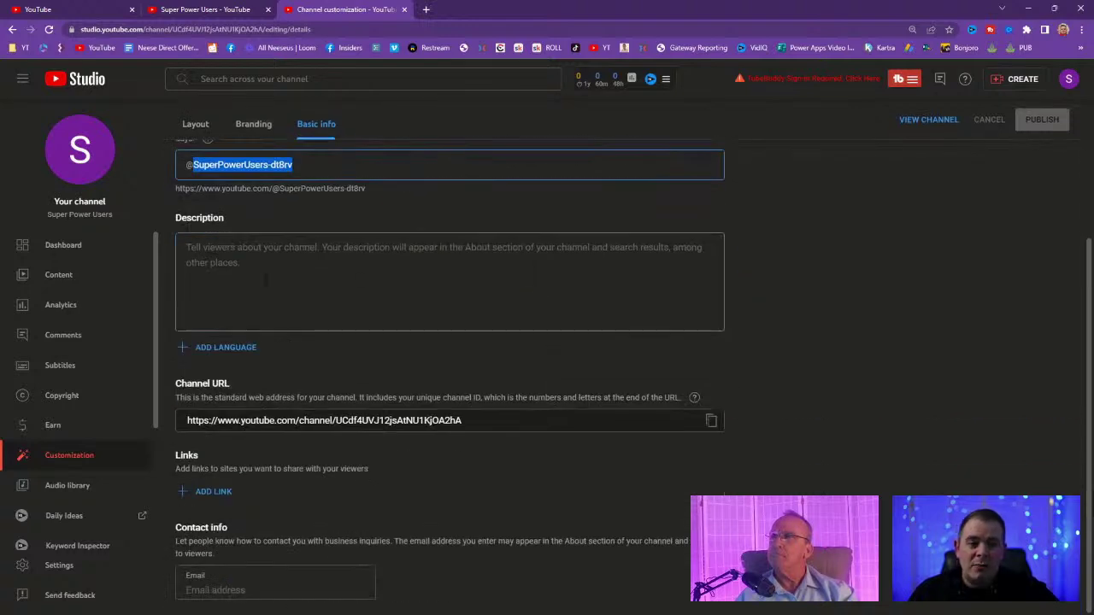
click(266, 279)
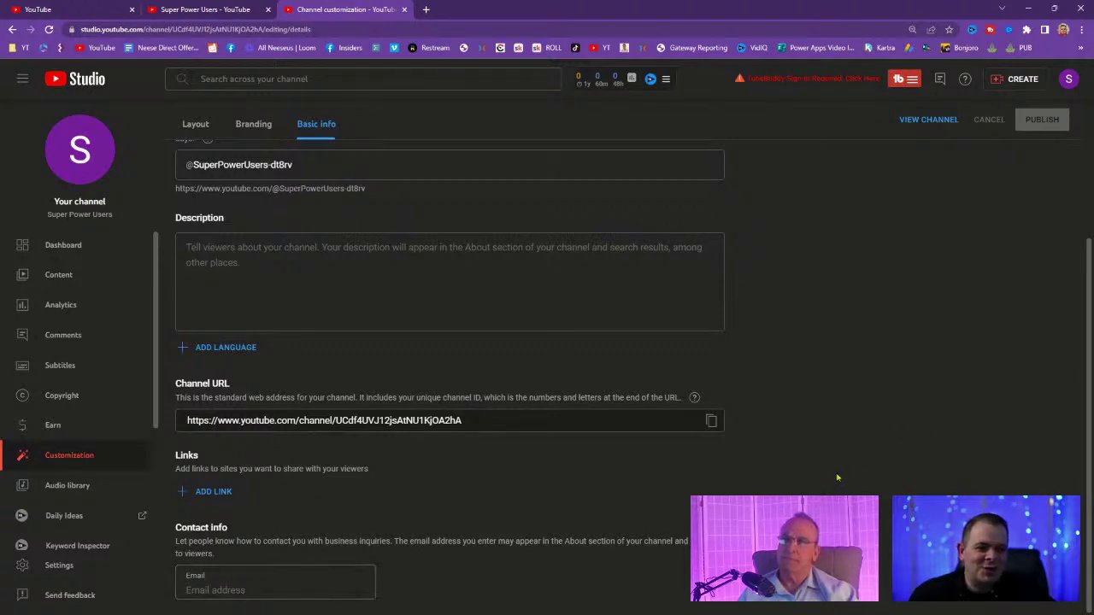
Revisit the channel's layout and branding settings and return to its basic info.
scroll(841, 477, up, 3)
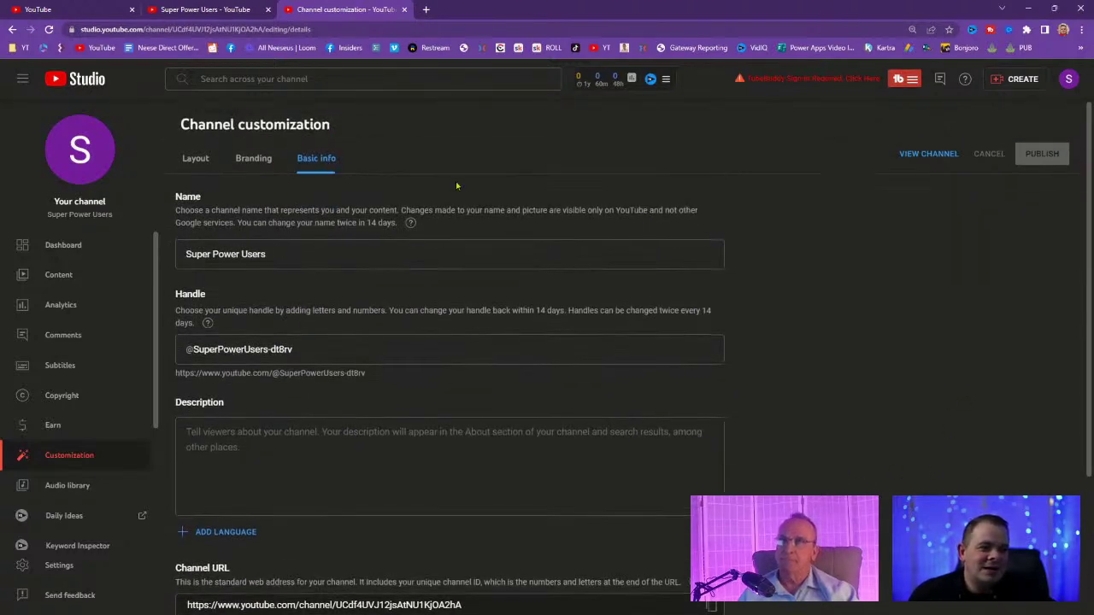
click(197, 163)
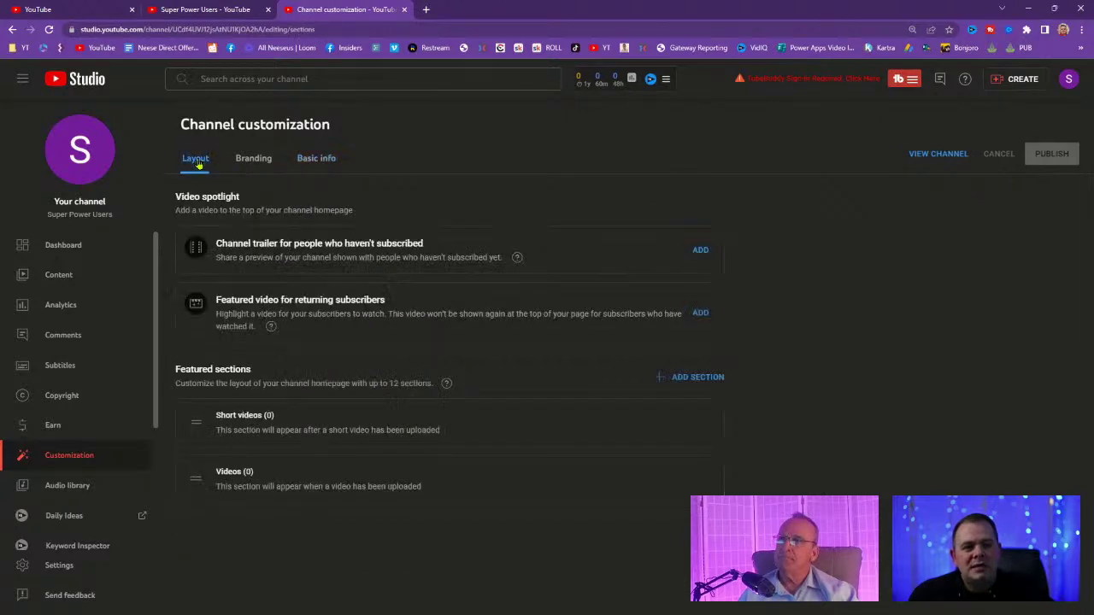
click(267, 171)
click(318, 162)
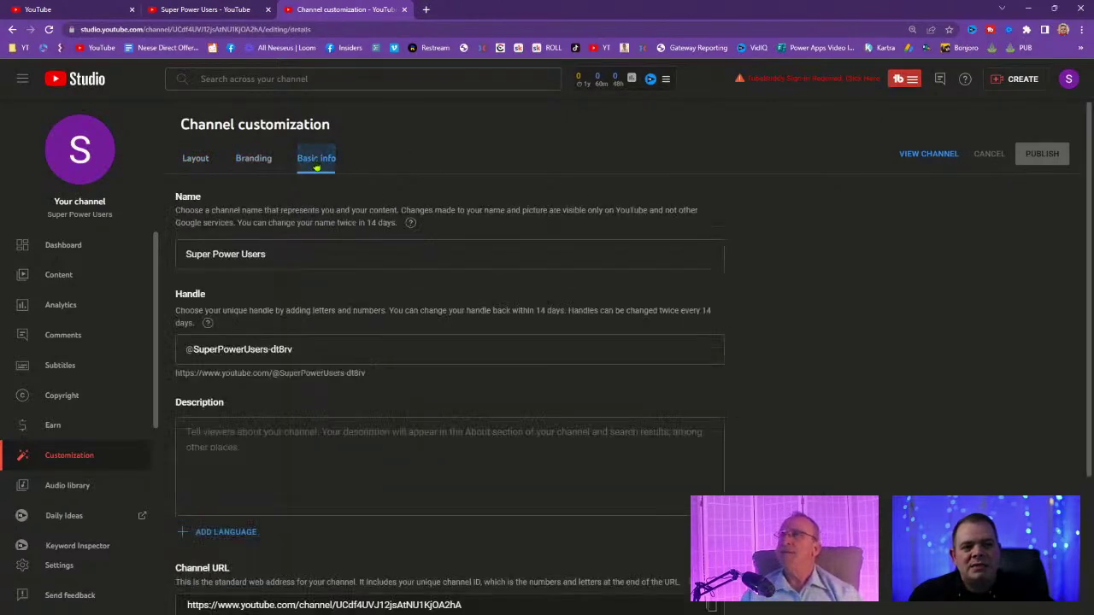